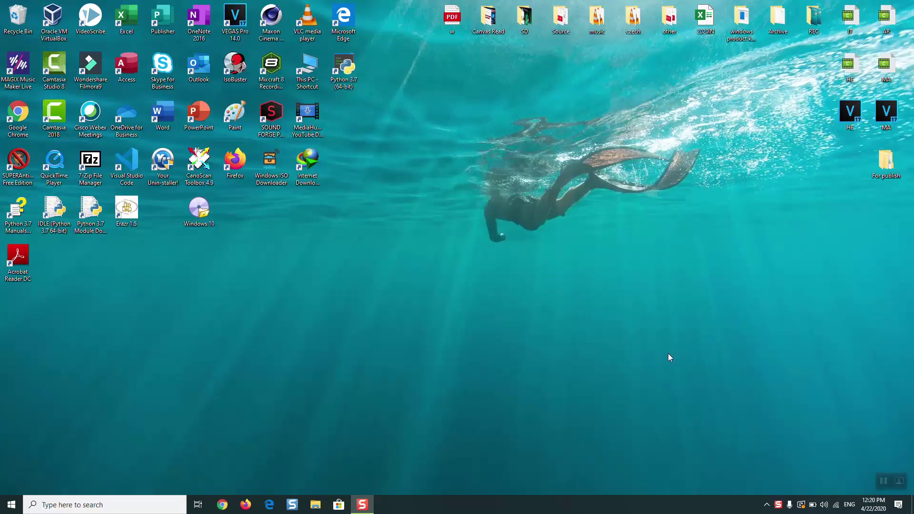
- Launch Services and open the Windows Update service's properties
click(80, 504)
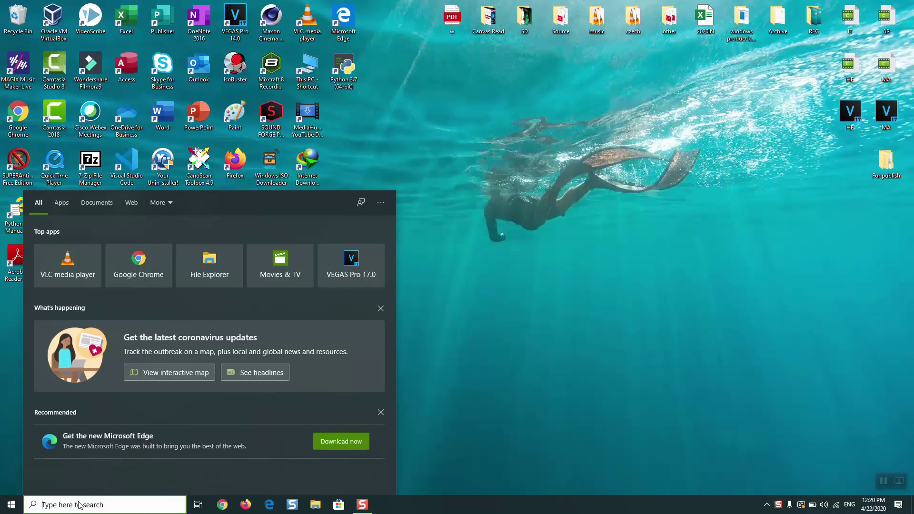
text(services)
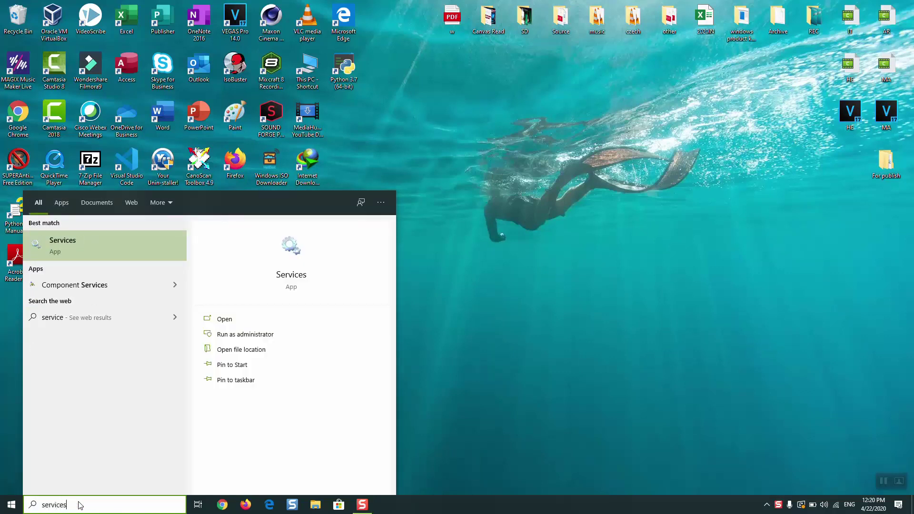
click(98, 250)
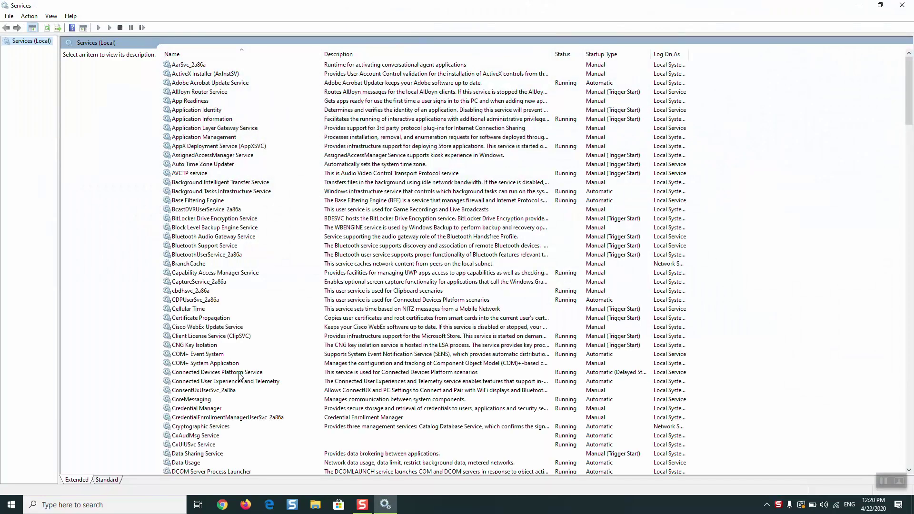
click(240, 374)
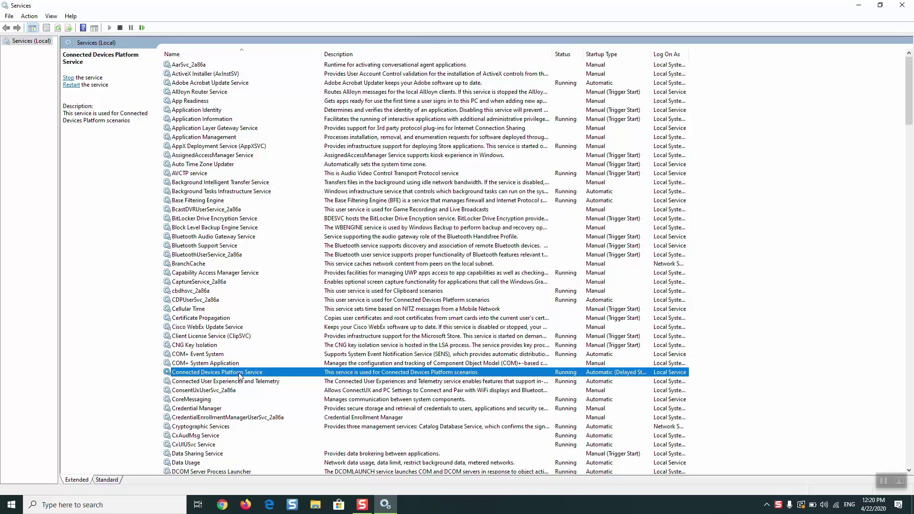
key(w)
key(w)
key(w)
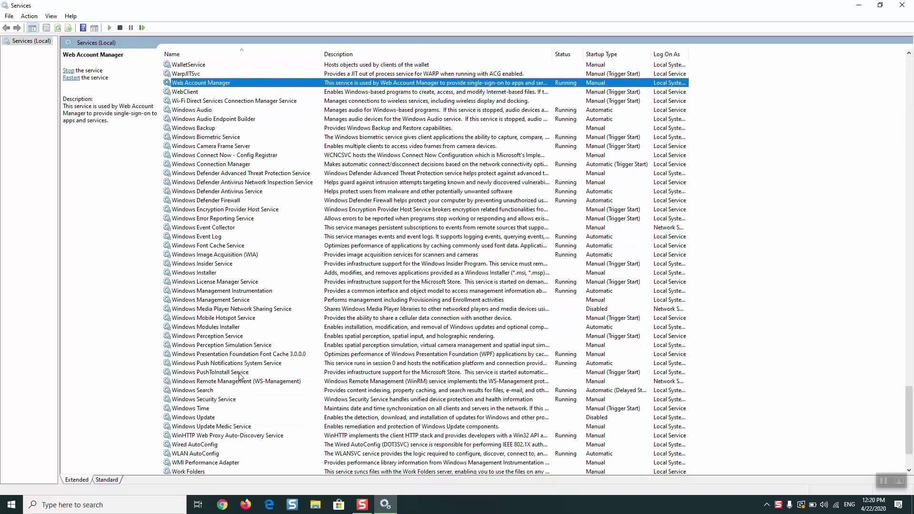
click(229, 336)
click(233, 381)
key(Down)
key(Down)
key(Down)
key(Down)
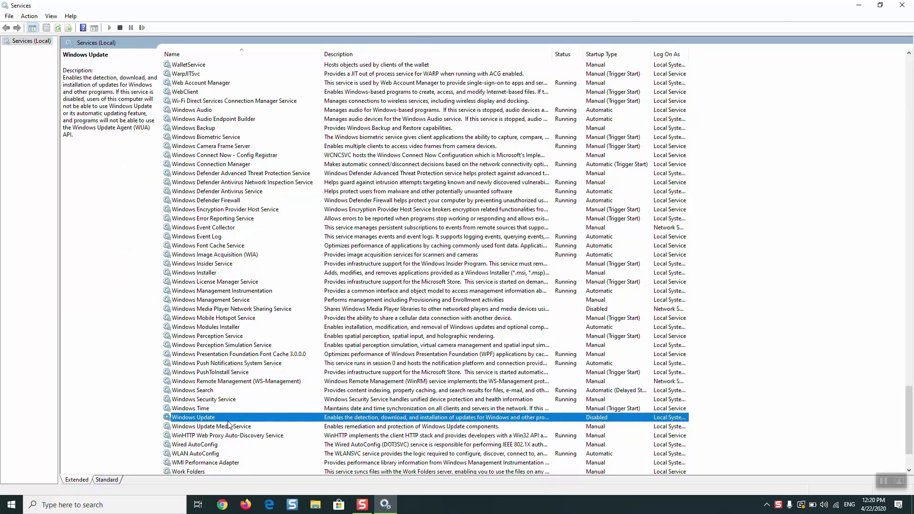
double_click(228, 420)
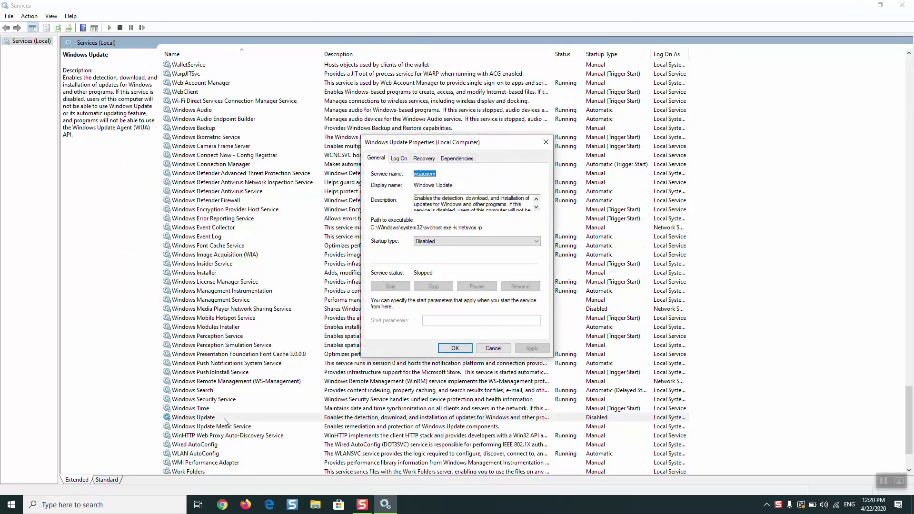
- Set Windows Update's startup type to Disabled, apply it, and confirm
click(441, 242)
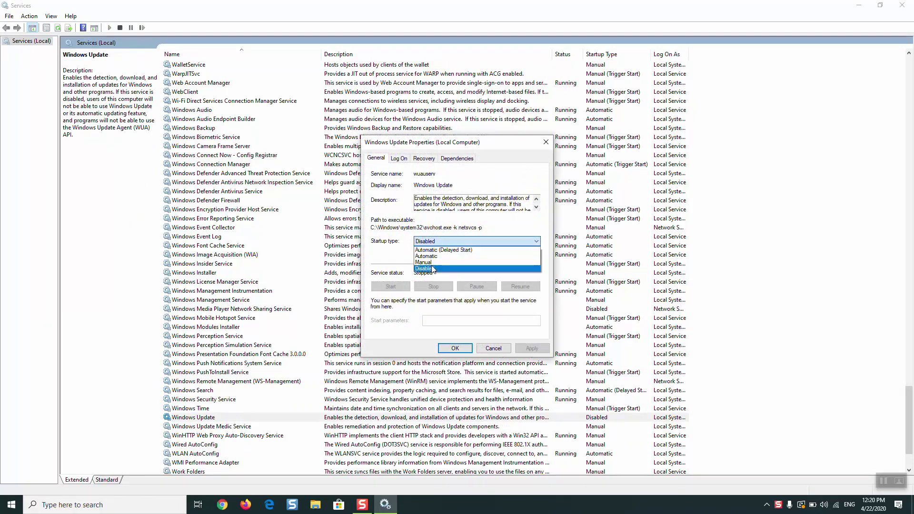
click(429, 256)
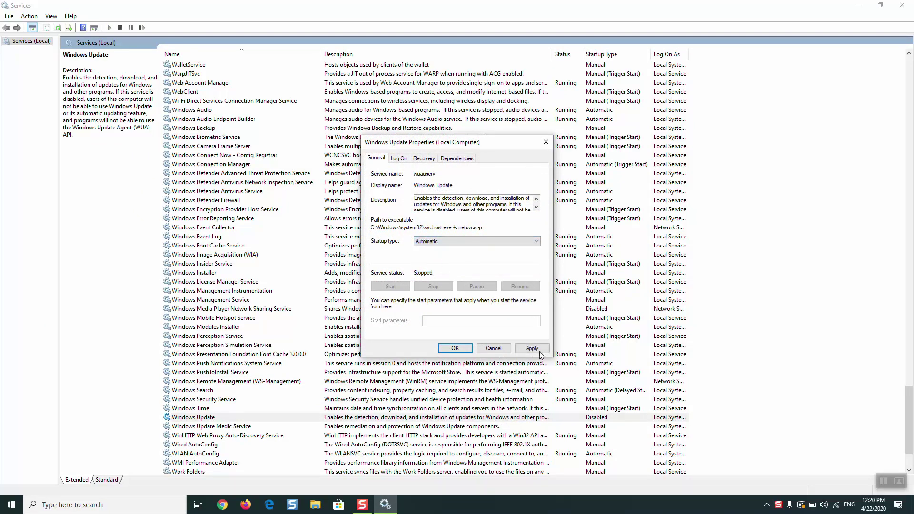
click(532, 348)
click(481, 242)
click(458, 269)
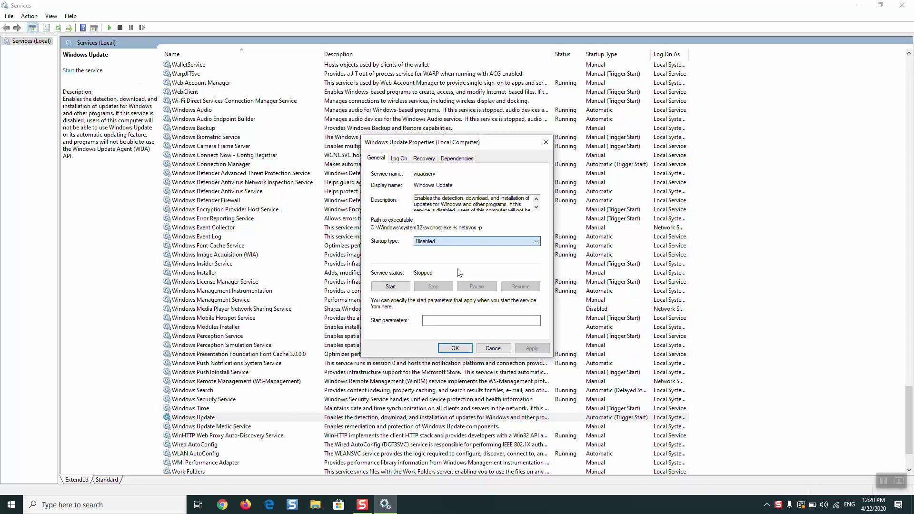
click(530, 349)
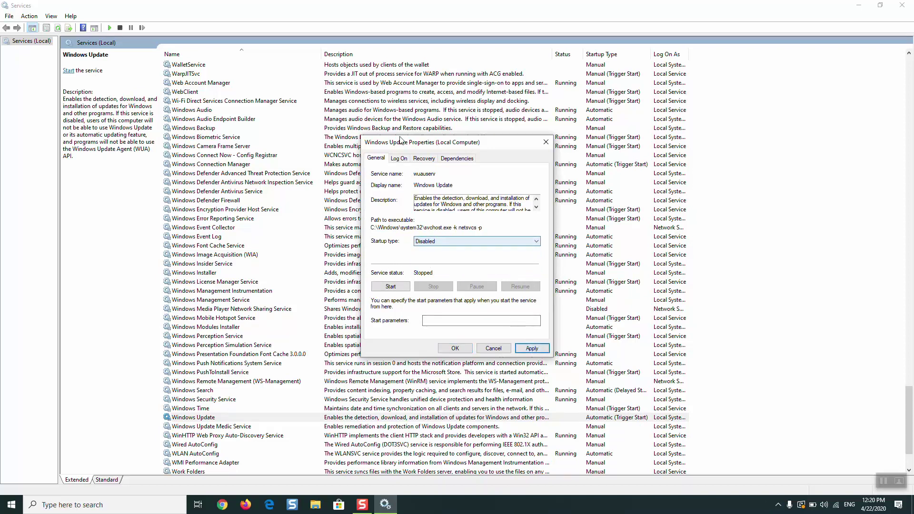
click(535, 349)
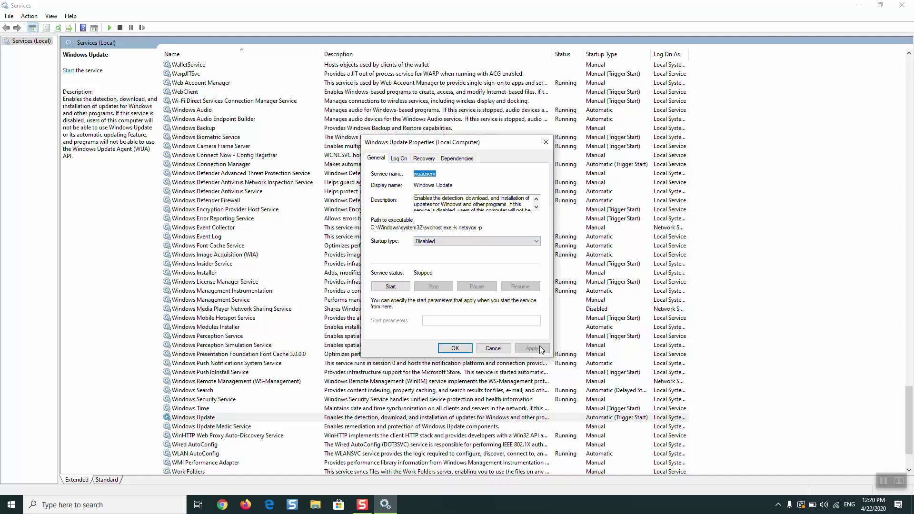
click(471, 350)
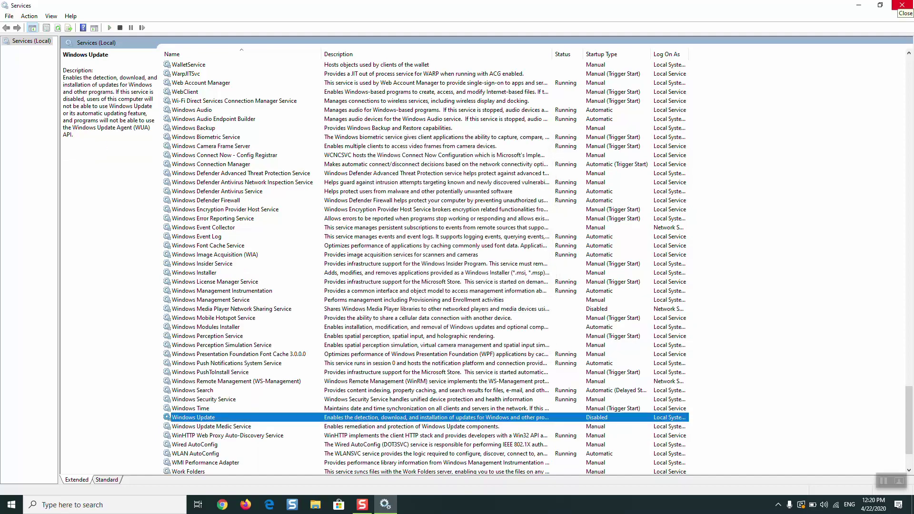
- Close Services and bring up Windows Settings
click(902, 5)
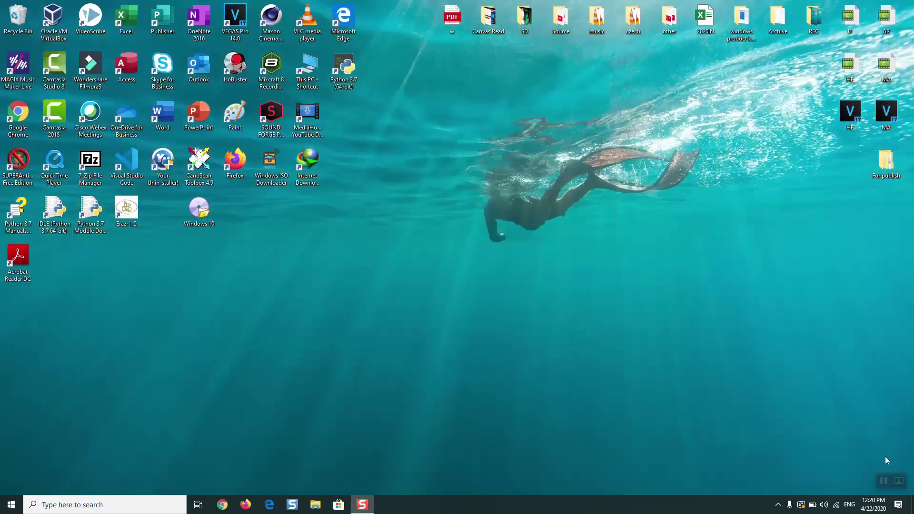
click(72, 504)
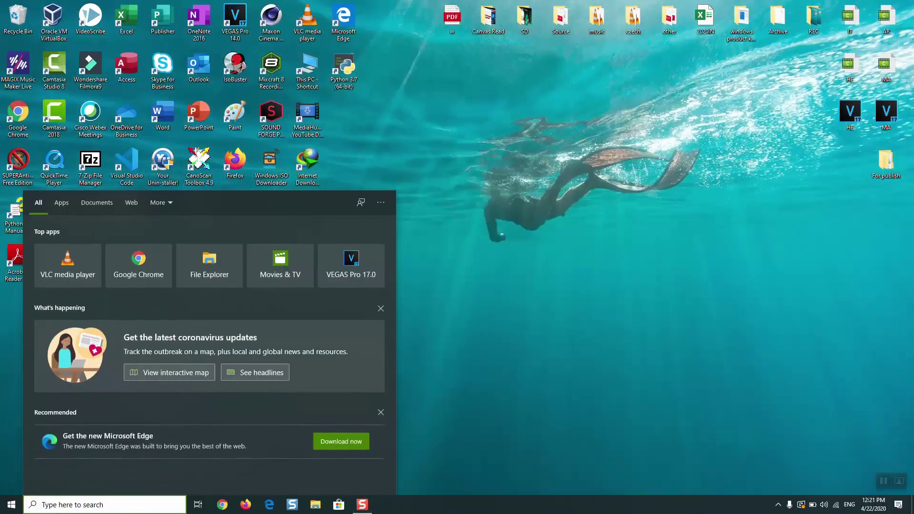
text(se)
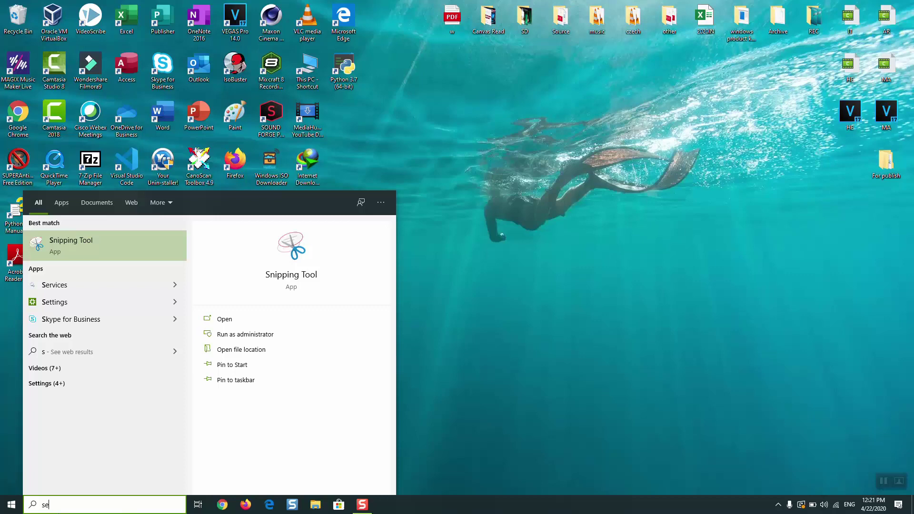
text(ttings)
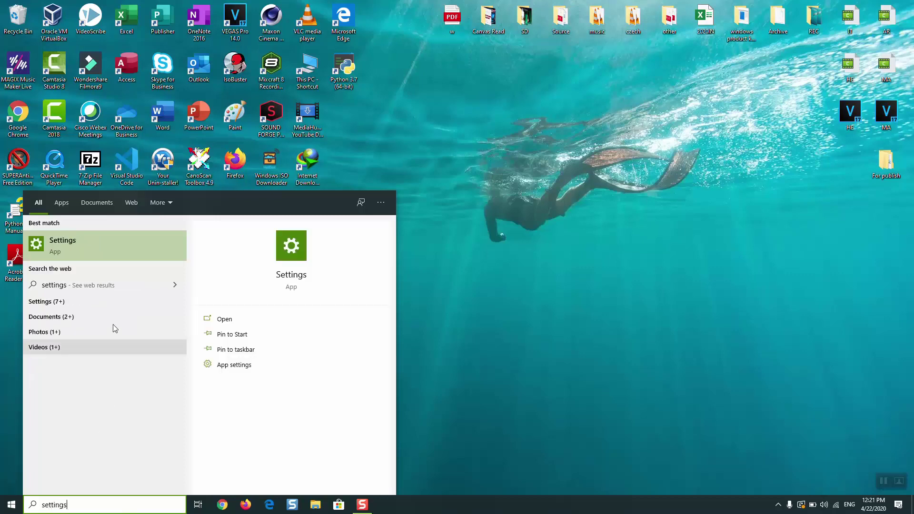
click(93, 247)
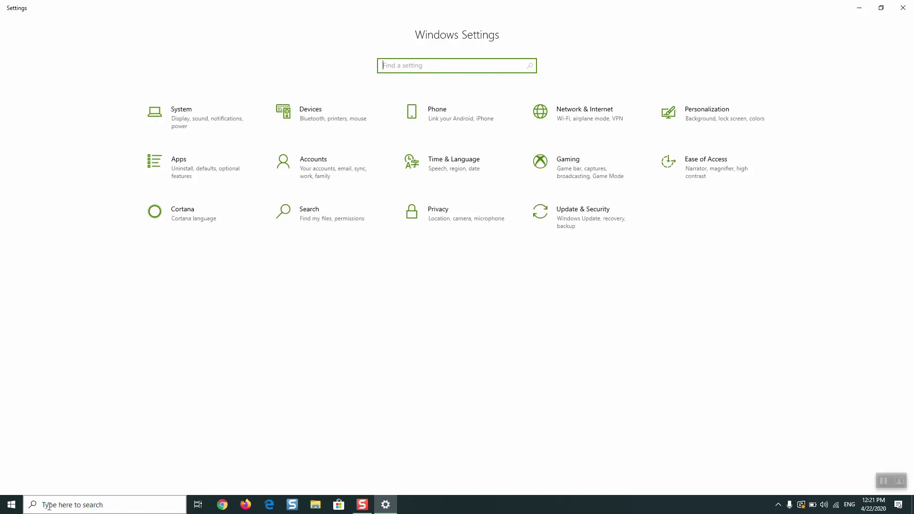
click(8, 506)
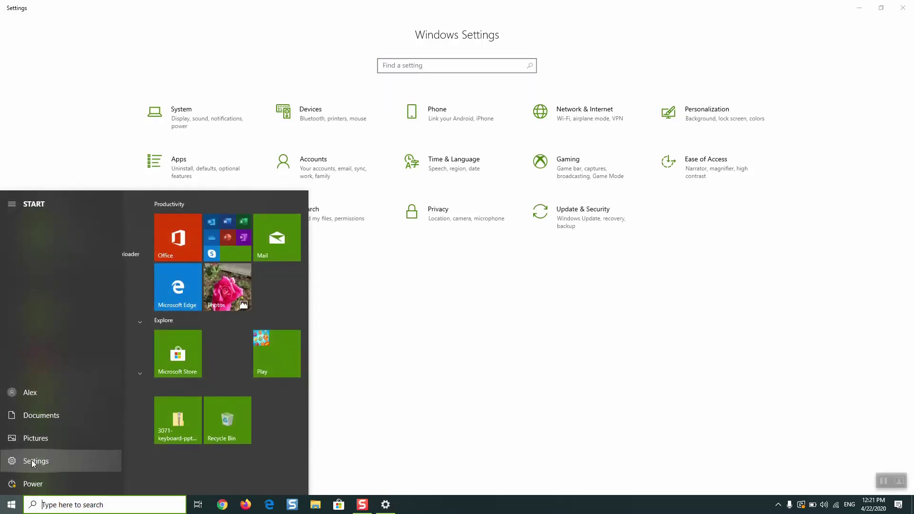
click(31, 461)
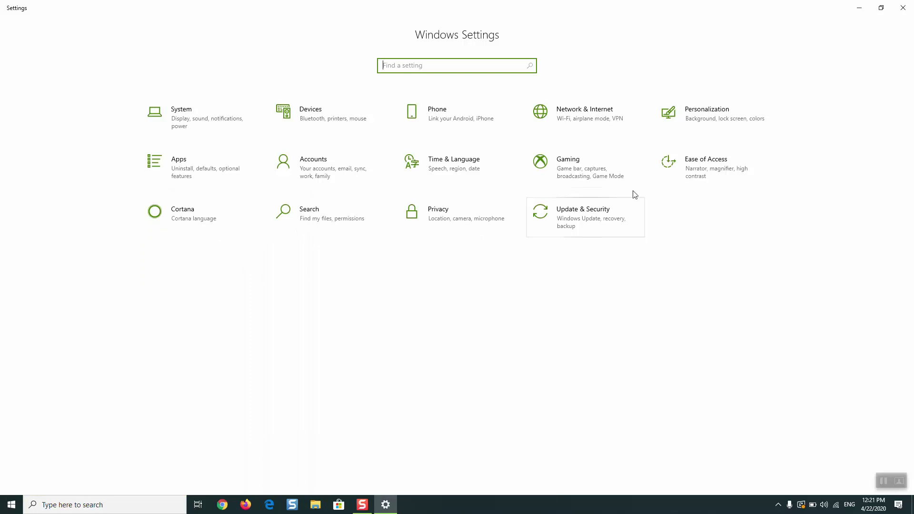
- Turn off 'Show a notification when your PC requires a restart' in Update & Security advanced options
click(586, 219)
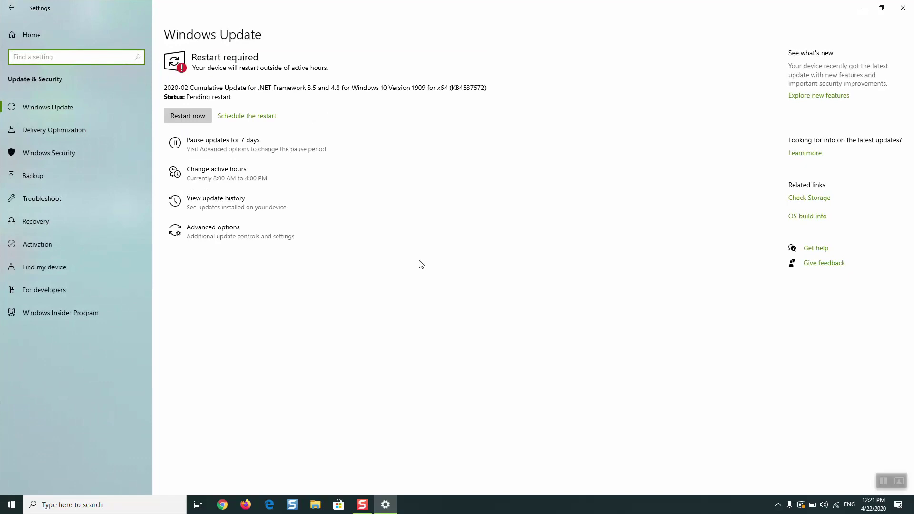
click(210, 239)
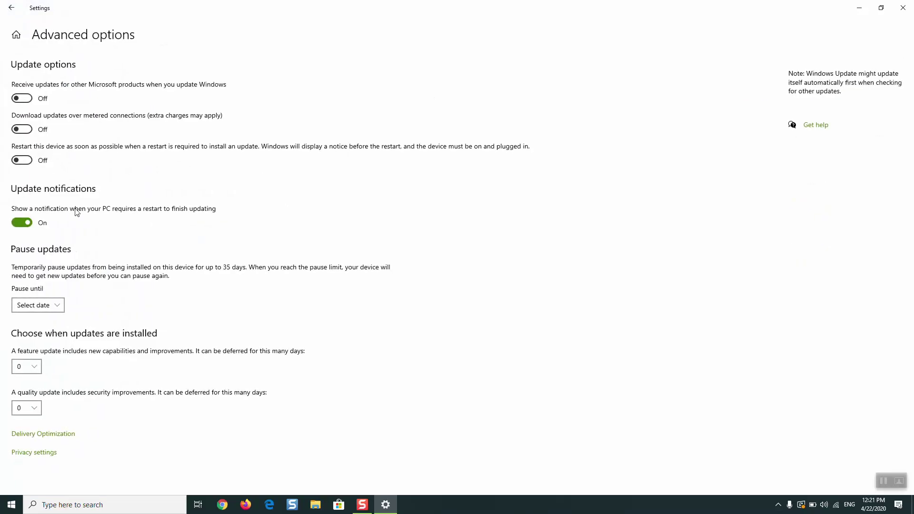
click(17, 223)
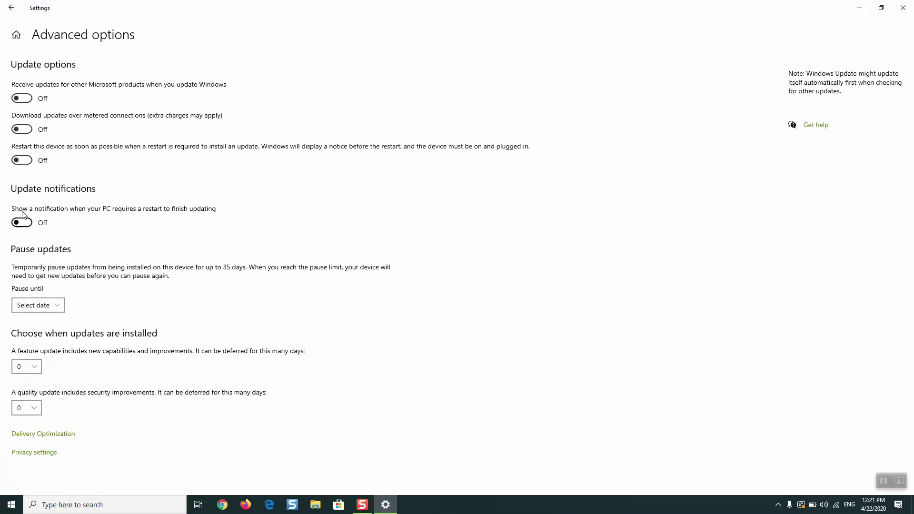
click(11, 8)
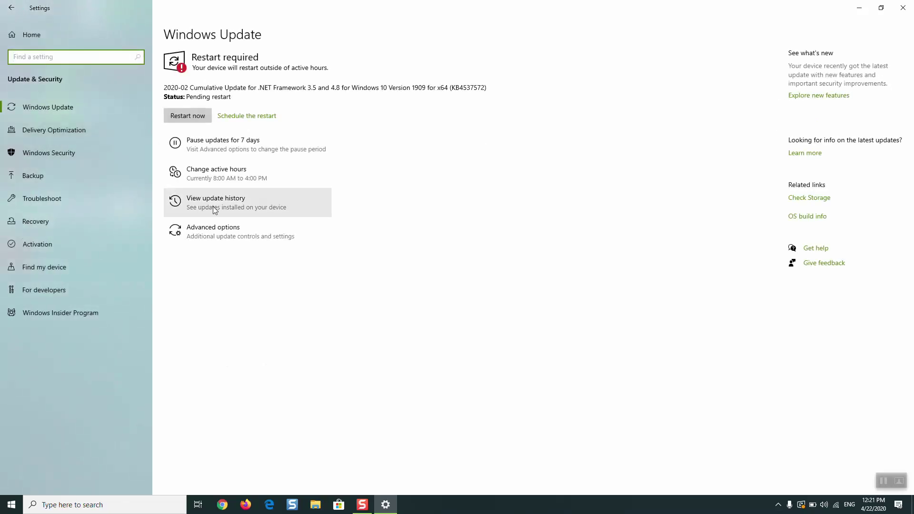
- Open the Installed Updates list from update history and maximize it
click(217, 205)
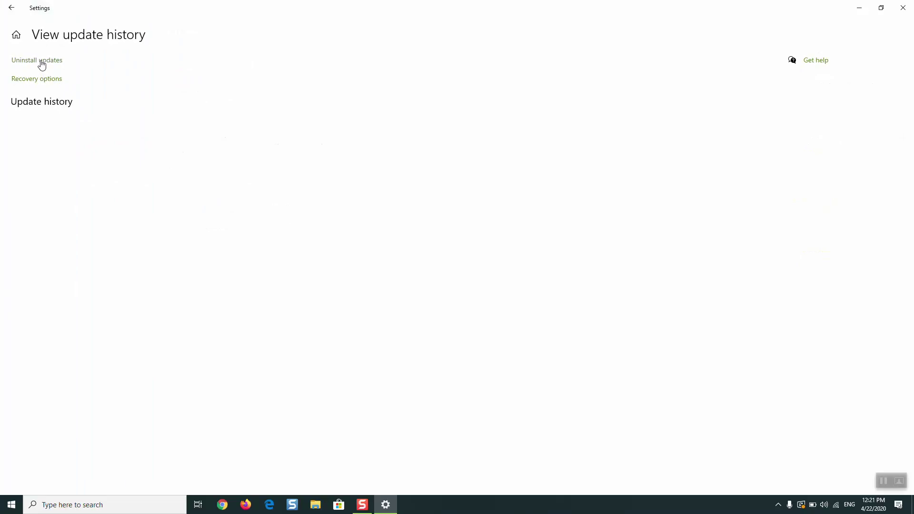
click(42, 61)
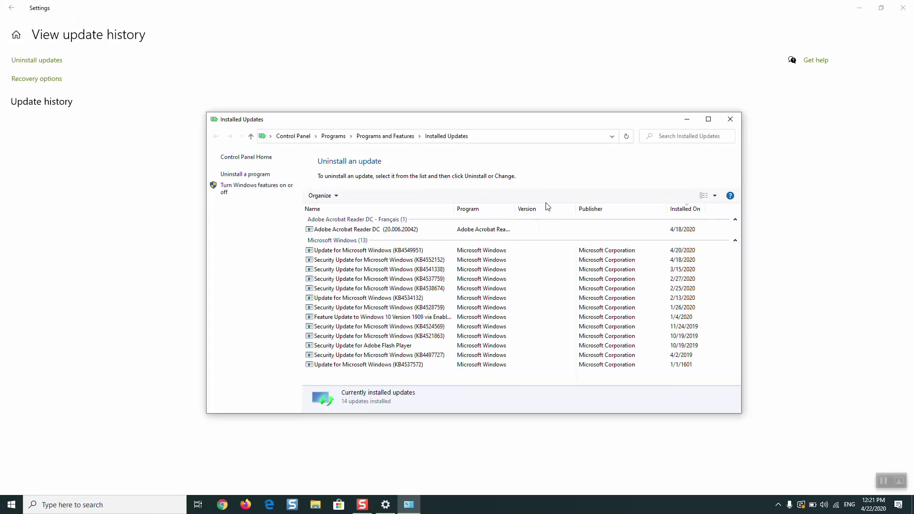
drag(492, 125, 472, 104)
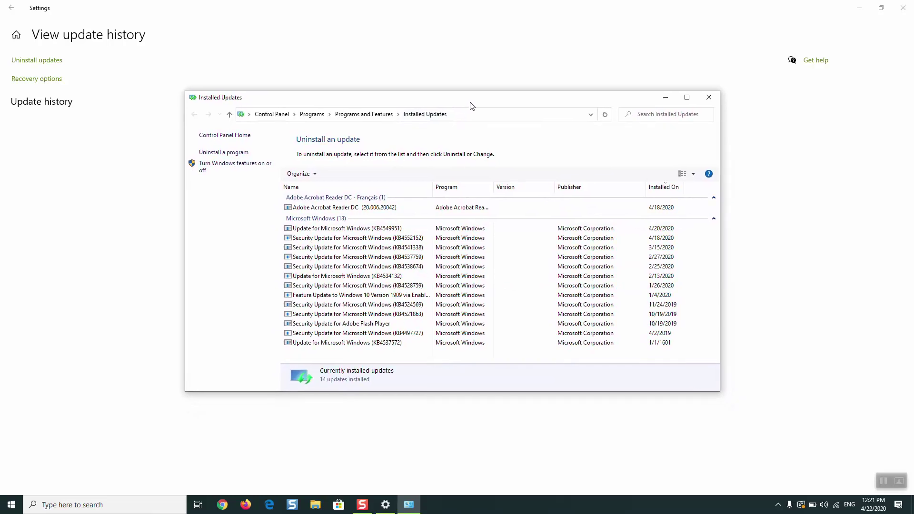
click(687, 97)
- Sort updates by Installed On, oldest first, and request uninstalling KB4549951
click(204, 136)
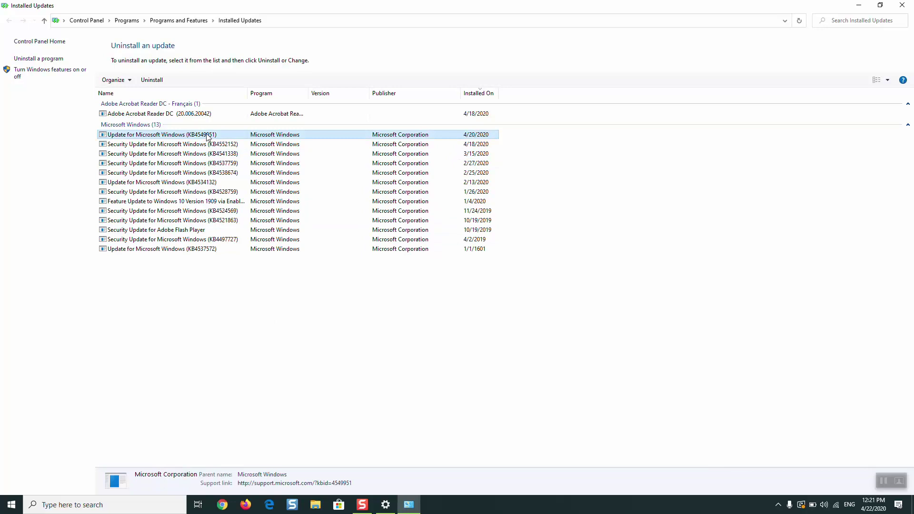
key(Down)
key(Down)
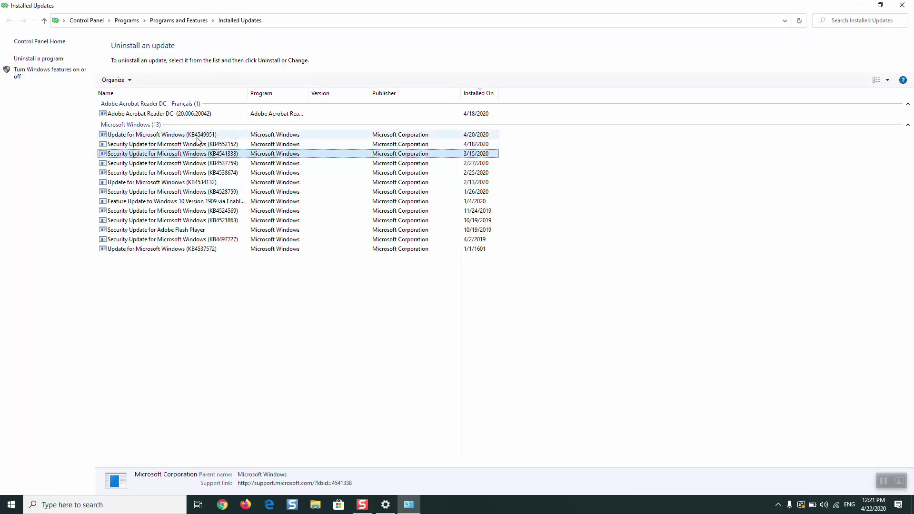
click(198, 115)
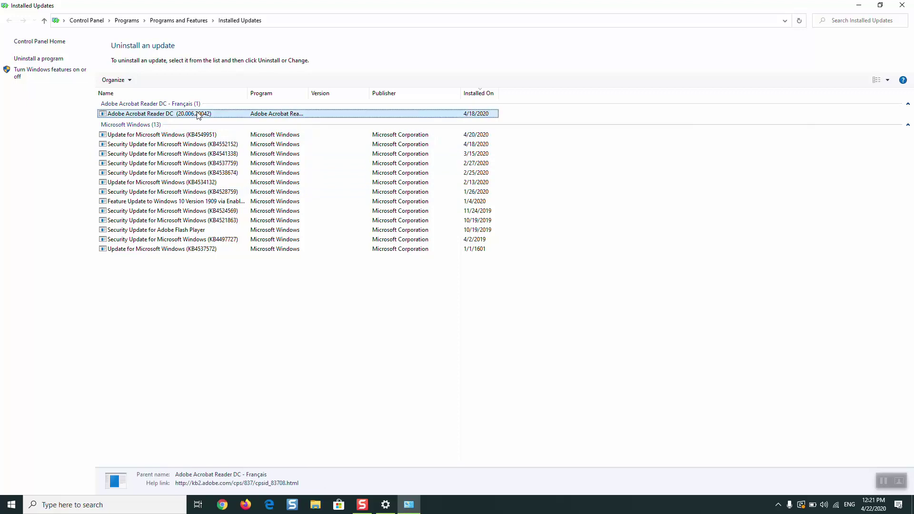
click(185, 136)
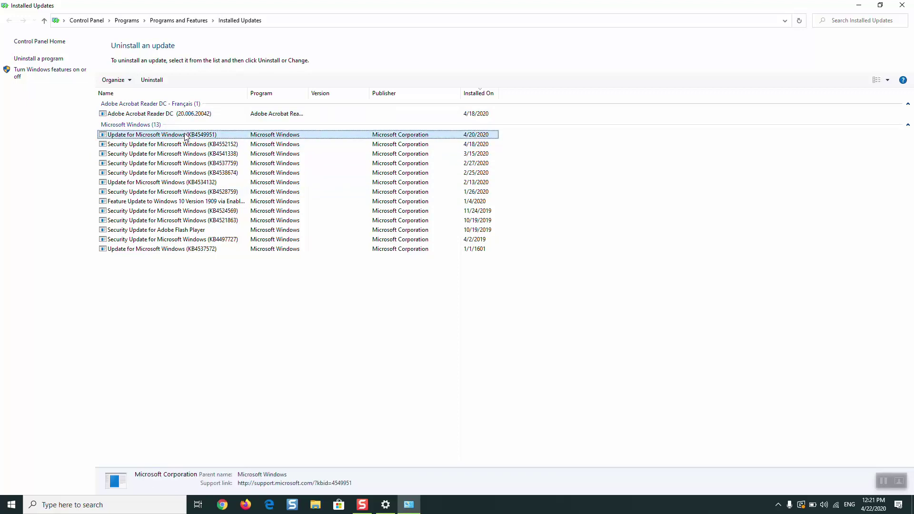
click(481, 93)
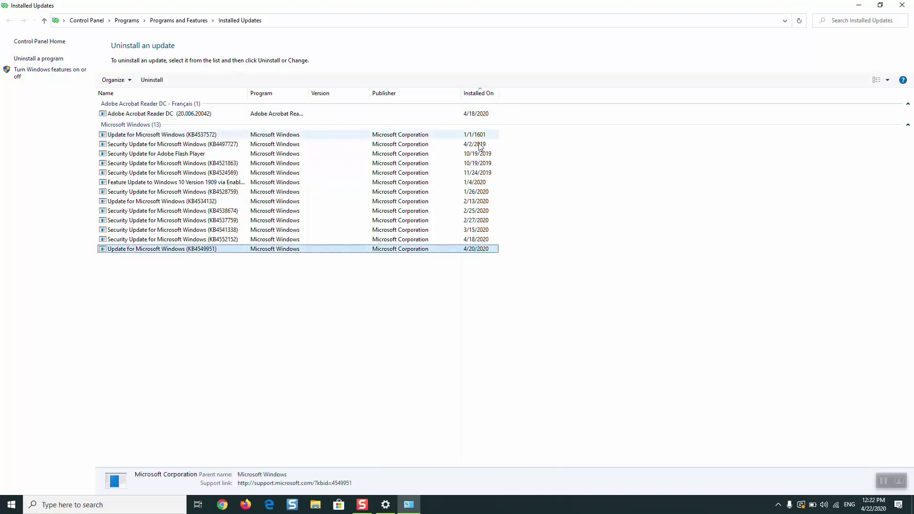
double_click(282, 252)
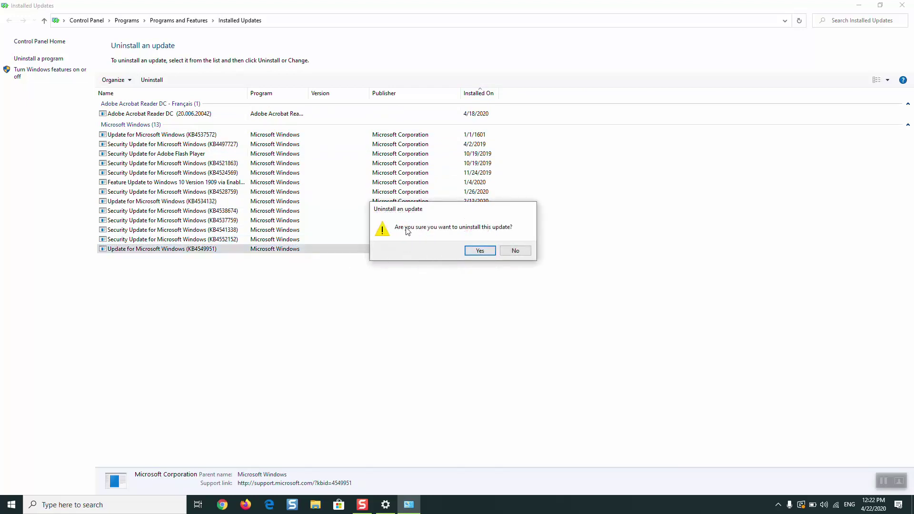
- Confirm uninstalling KB4549951 and let the removal finish
click(513, 255)
double_click(321, 253)
click(480, 252)
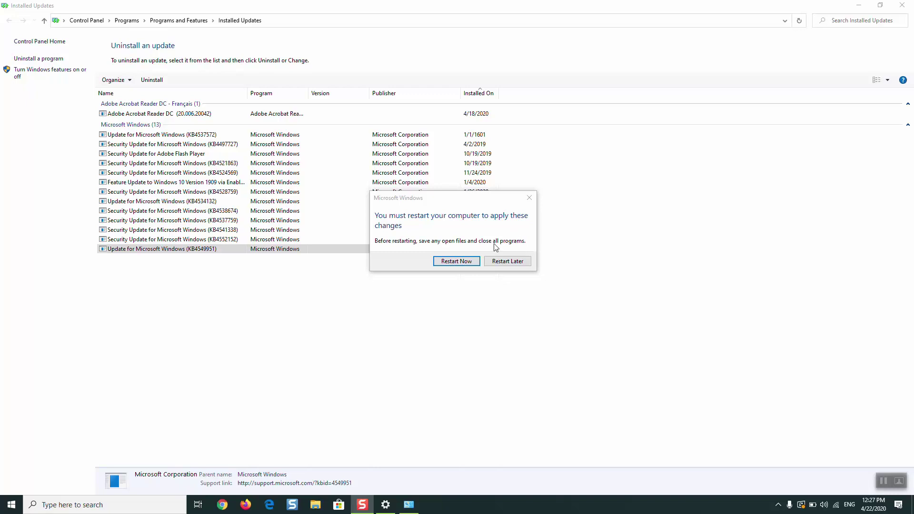
- Choose Restart Later, then close Installed Updates and Settings, returning to the desktop
click(503, 262)
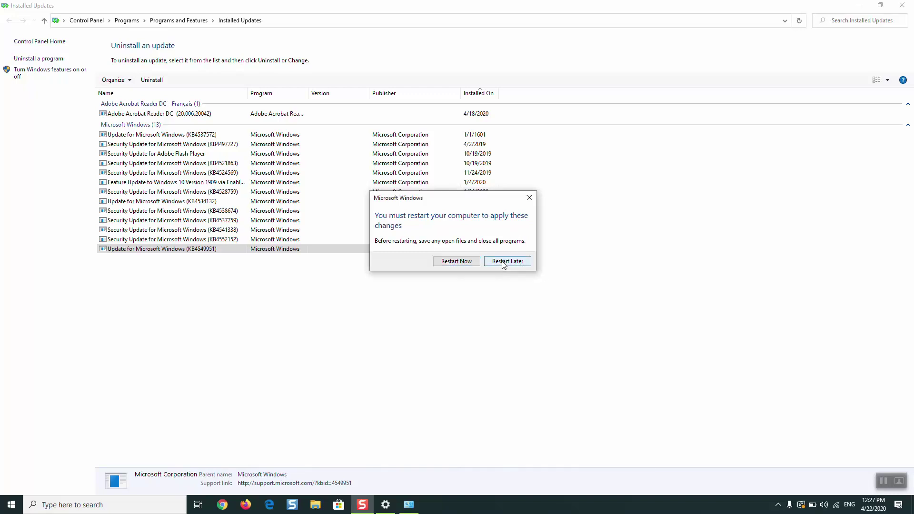
click(274, 211)
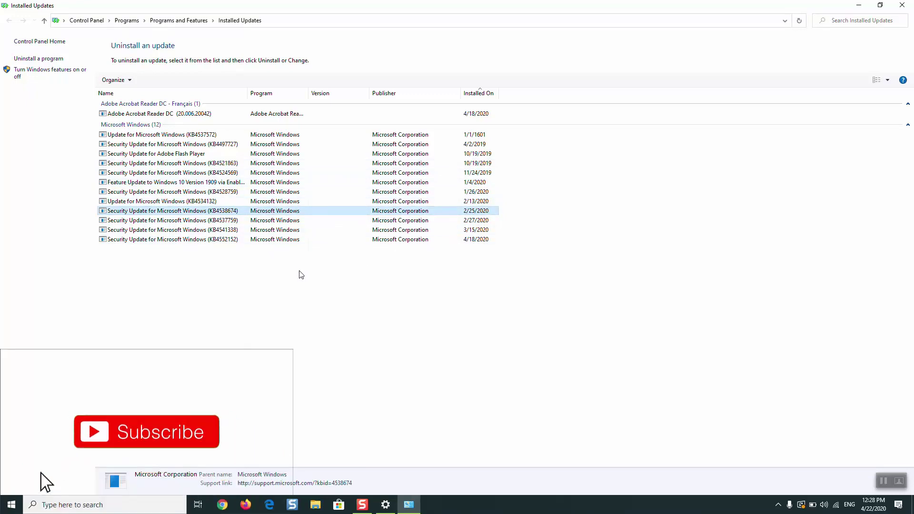
click(908, 6)
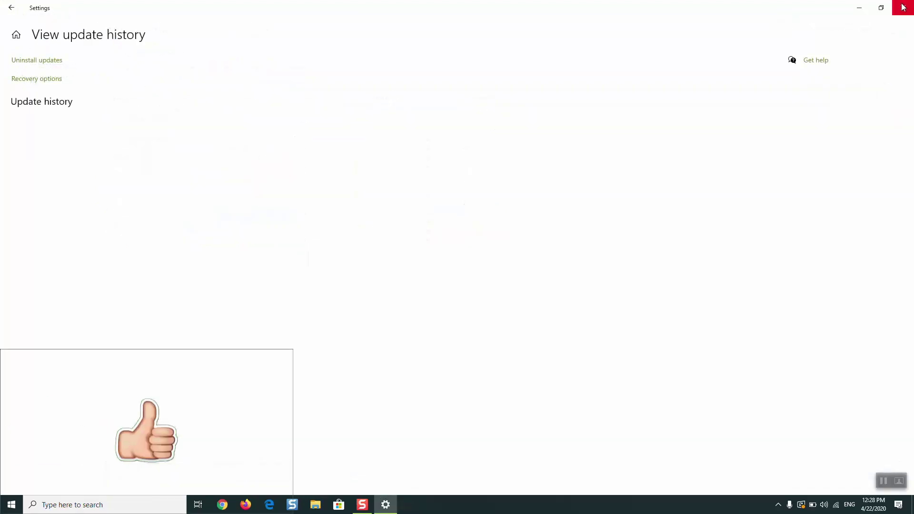
click(905, 6)
click(4, 512)
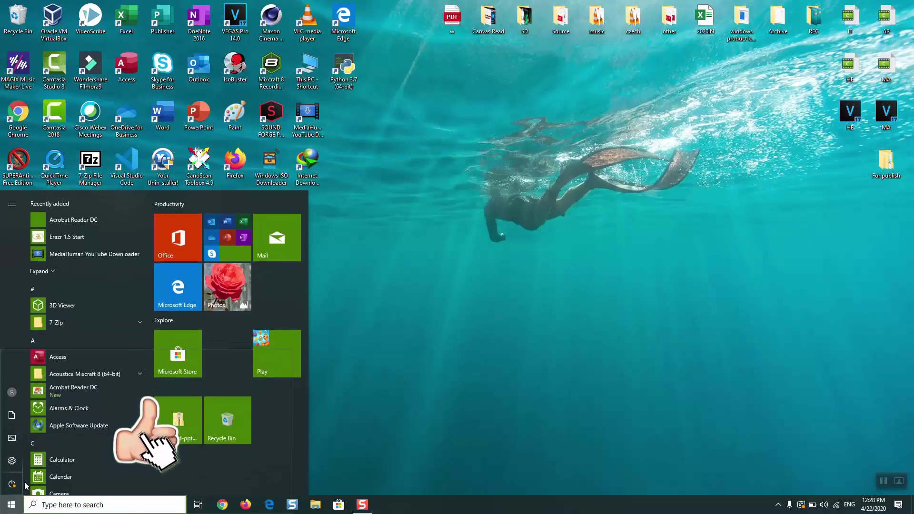
click(725, 346)
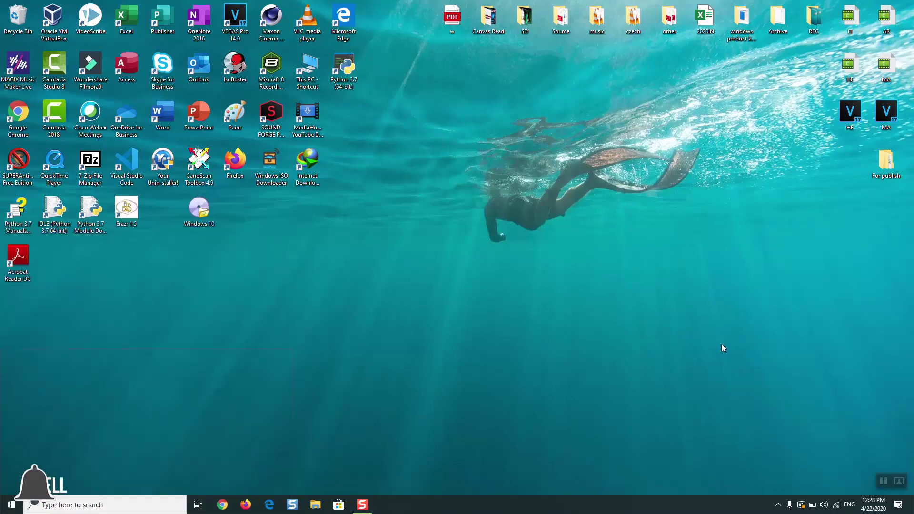